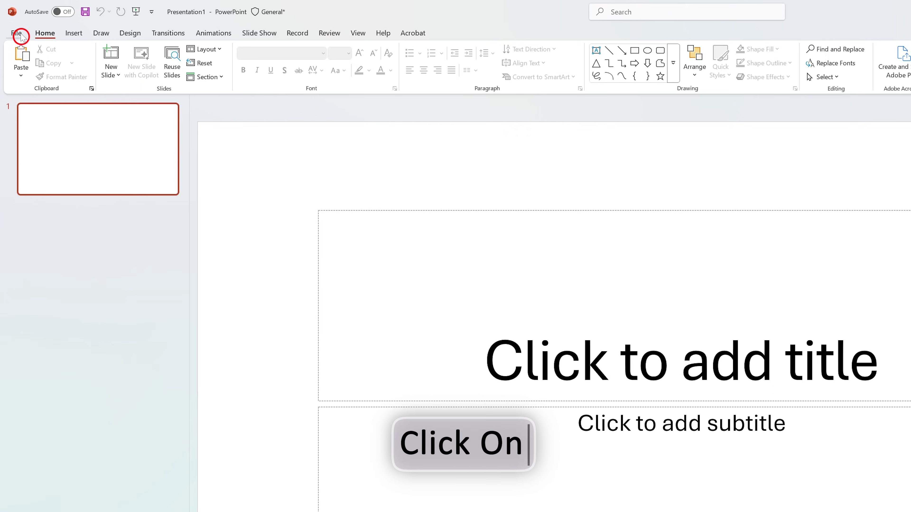
# - In Privacy Settings, switch 'Turn on optional connected experiences' off and back on, then close Options
pyautogui.click(11, 22)
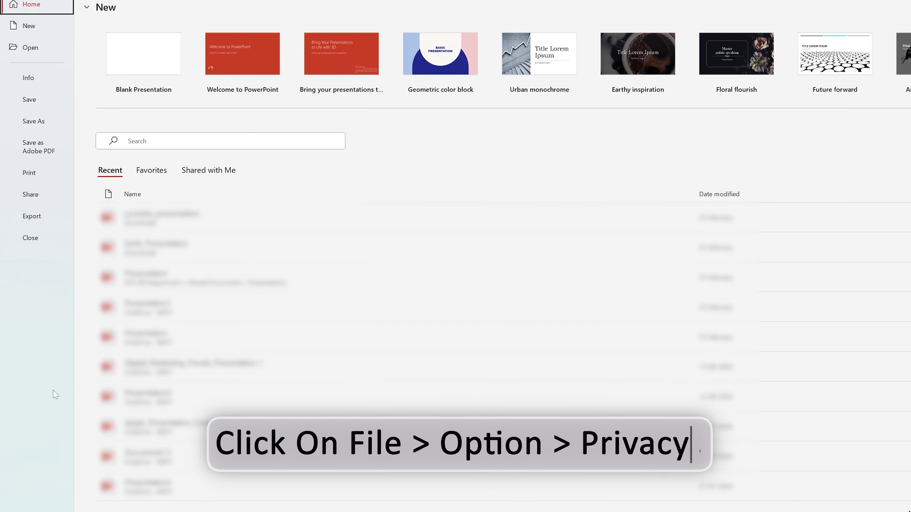
pyautogui.click(34, 490)
pyautogui.scroll(-5, 393, 235)
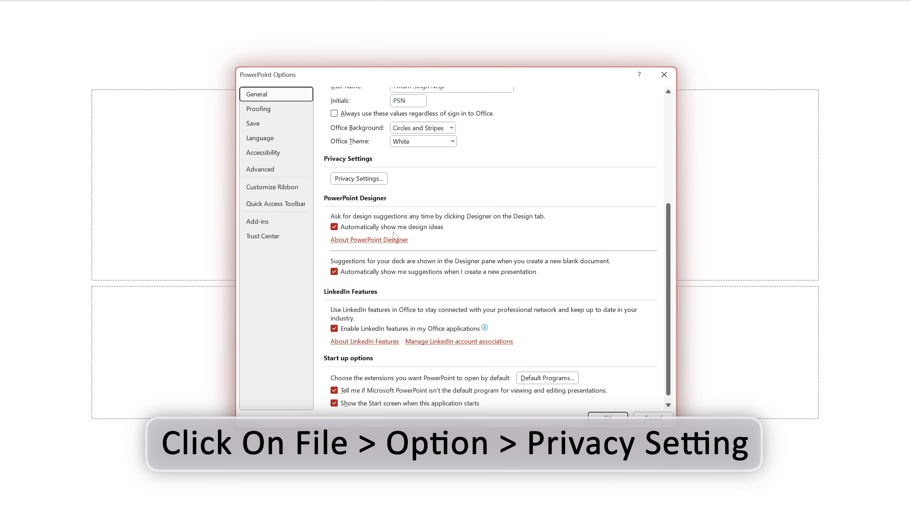
pyautogui.click(376, 178)
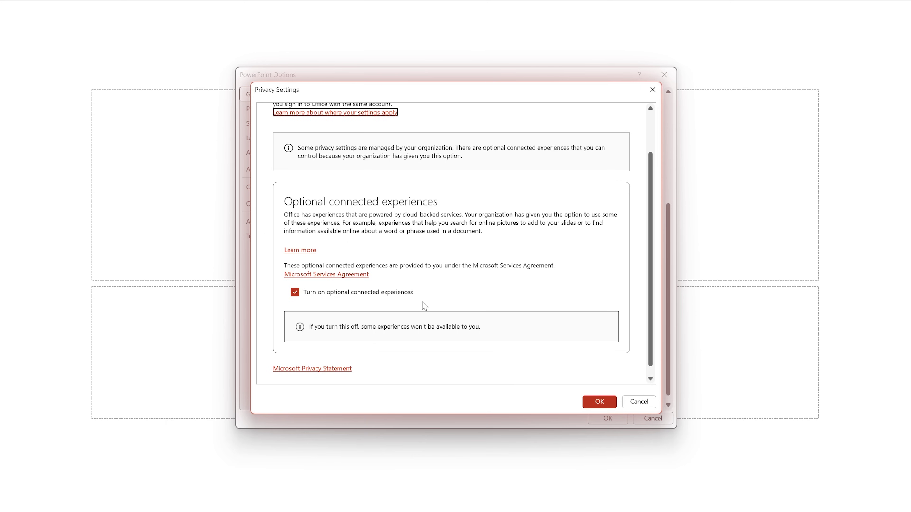
pyautogui.scroll(-1, 425, 301)
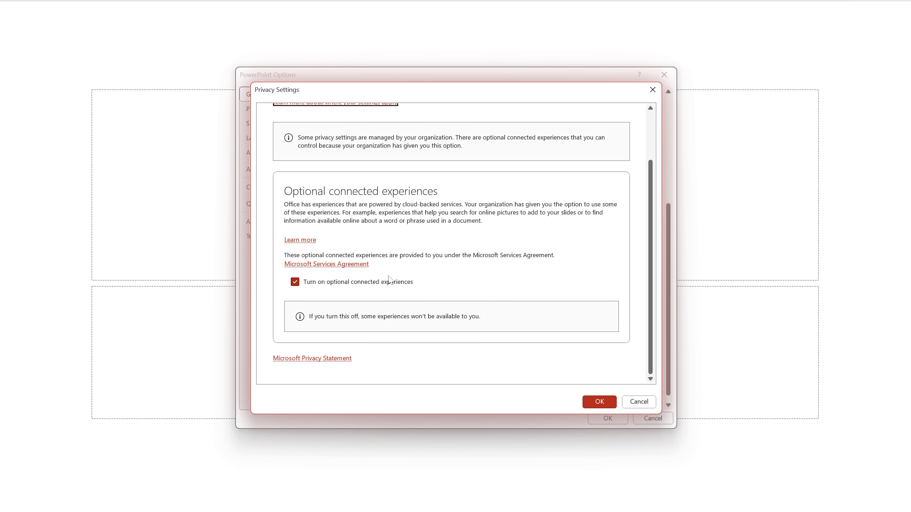
pyautogui.click(294, 282)
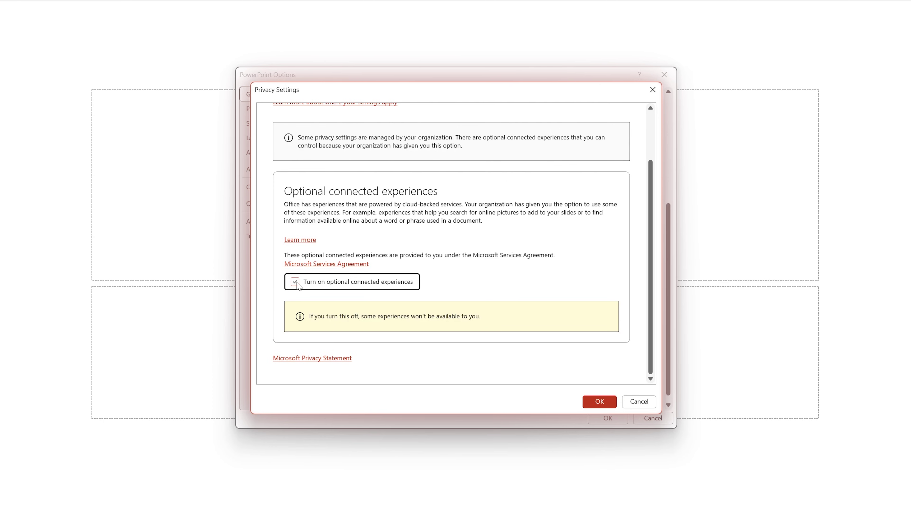
pyautogui.click(297, 283)
pyautogui.click(598, 401)
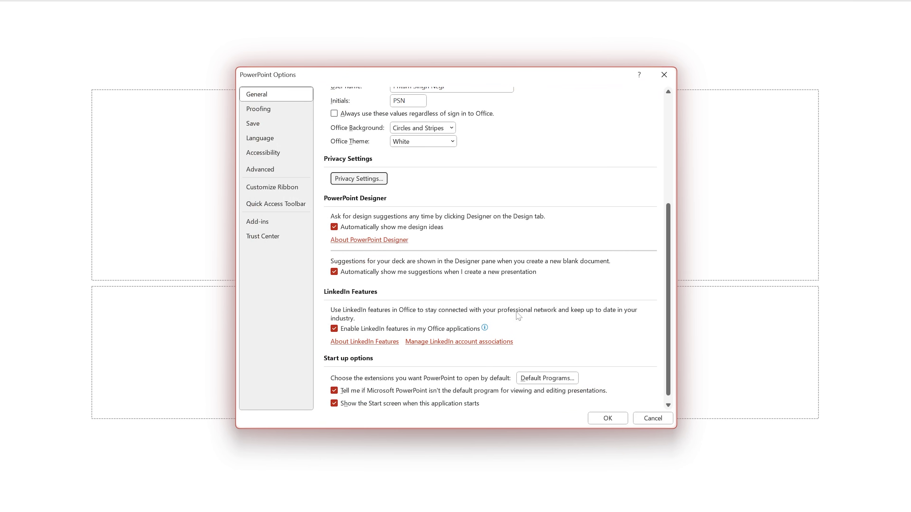
pyautogui.scroll(-1, 433, 283)
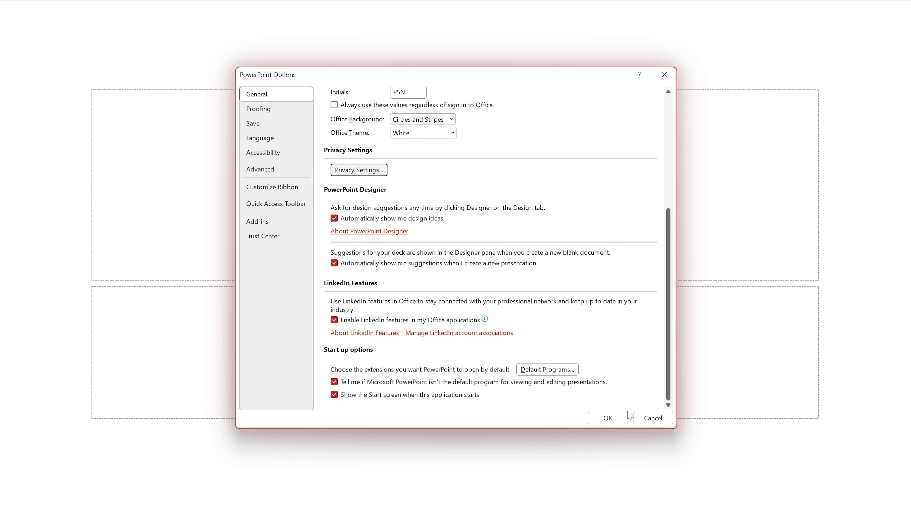
pyautogui.click(613, 419)
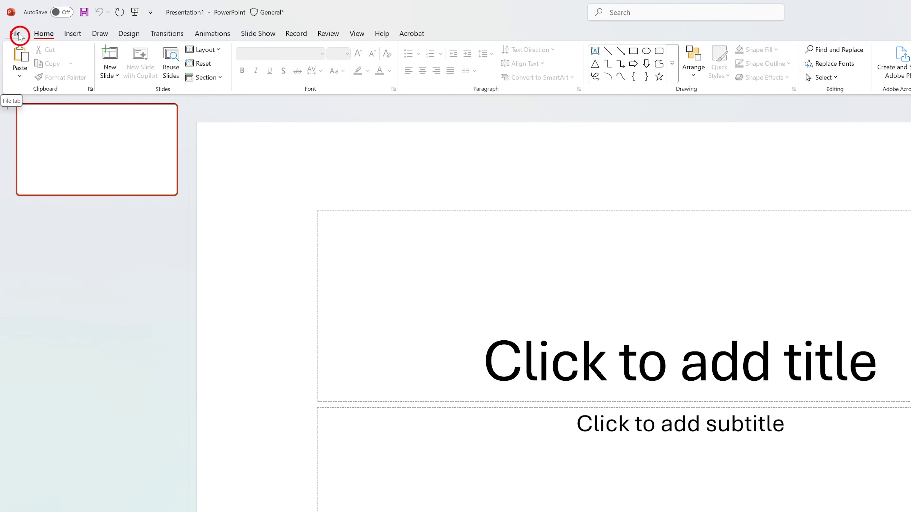
# - Run Update Now from the Account page's update options and keep the download window in view
pyautogui.click(14, 23)
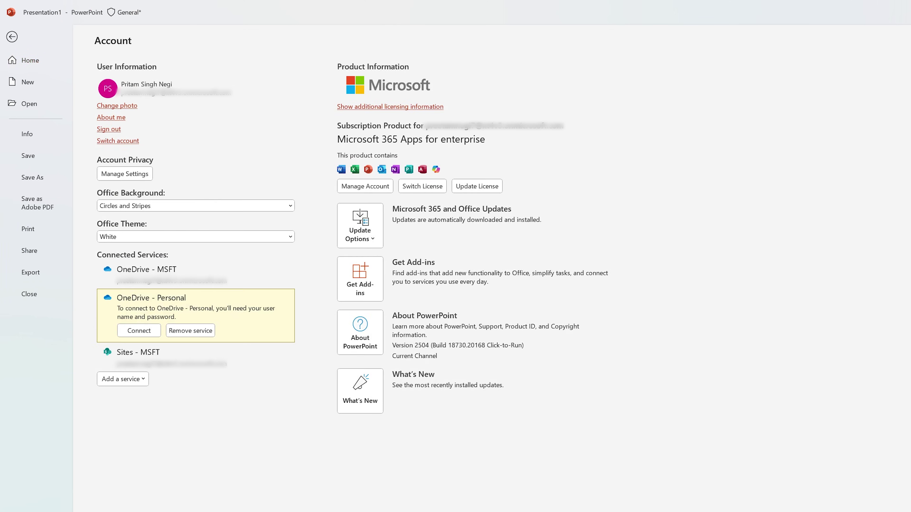
pyautogui.click(373, 219)
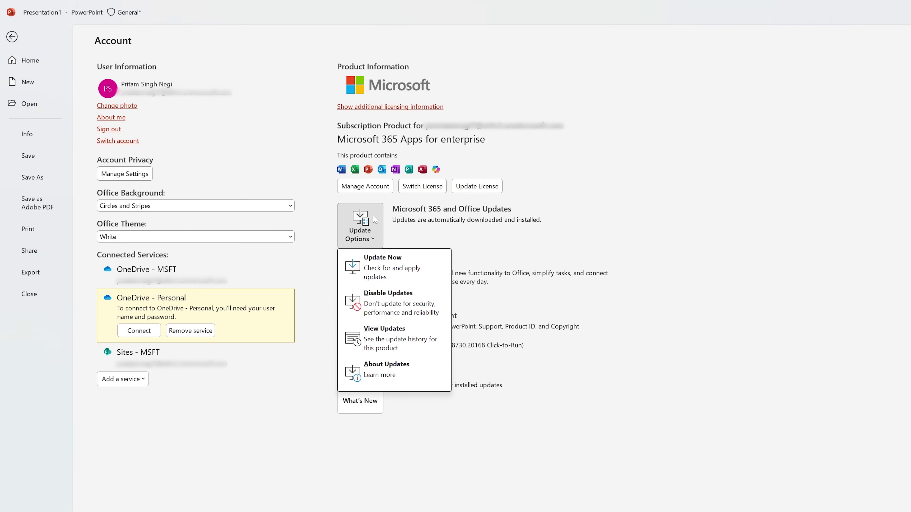
pyautogui.click(394, 273)
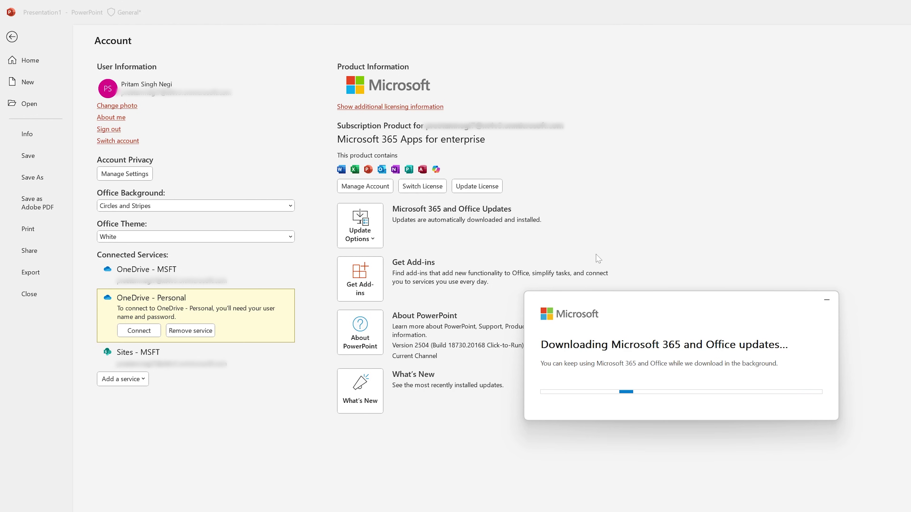
pyautogui.moveTo(596, 305); pyautogui.dragTo(694, 193)
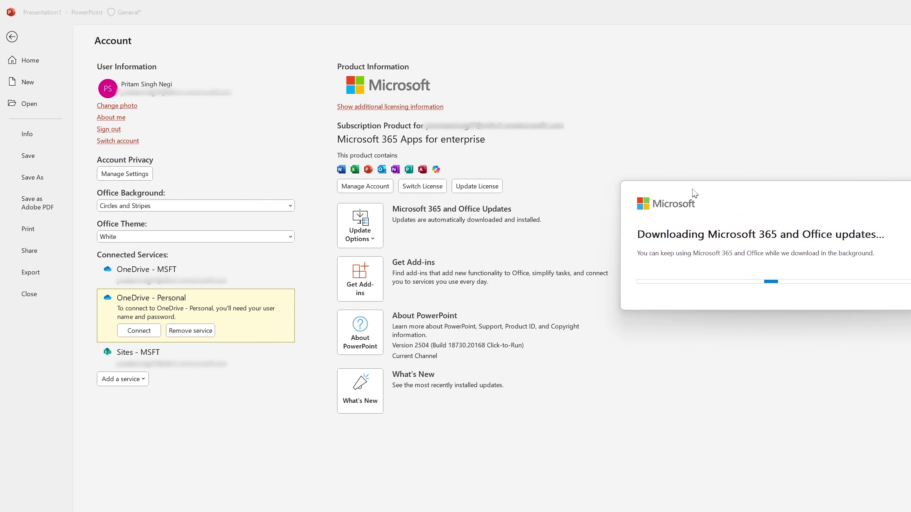
pyautogui.moveTo(748, 184); pyautogui.dragTo(653, 235)
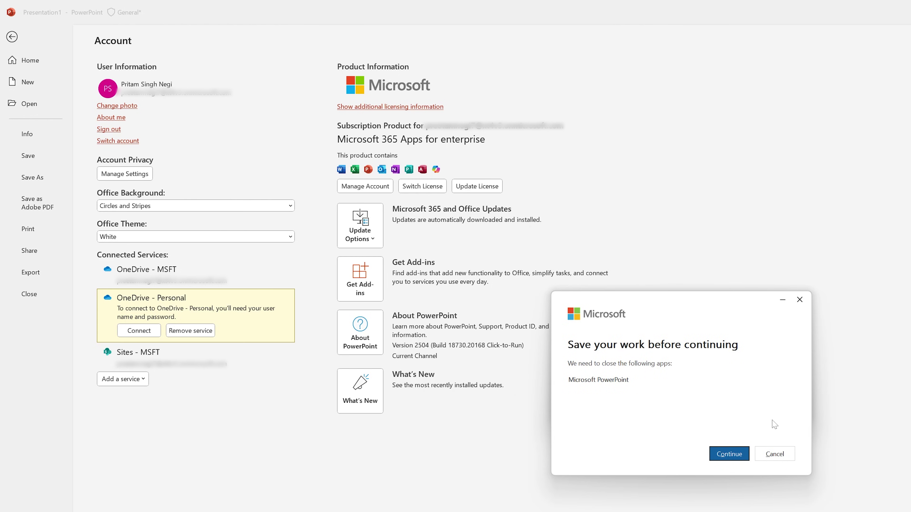
# - Let PowerPoint install the updates, dismiss the 'Updates were installed' notice, and close PowerPoint
pyautogui.click(729, 454)
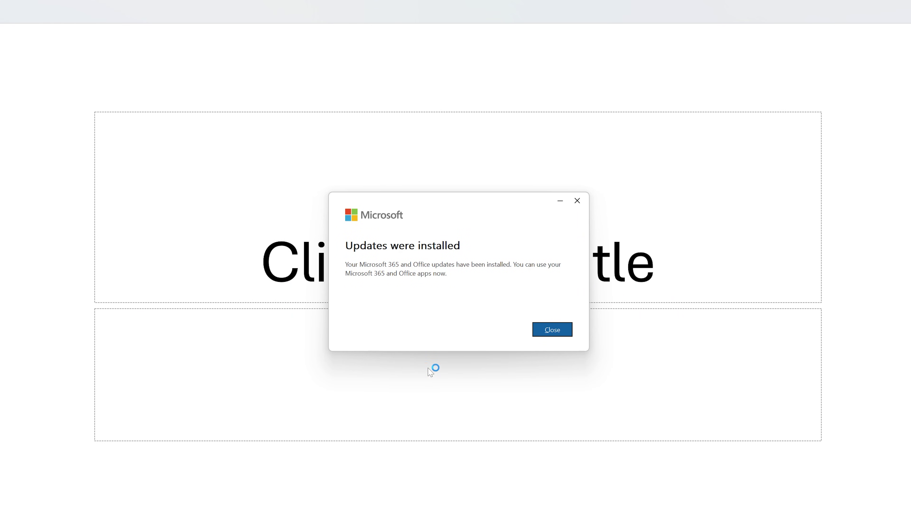
pyautogui.click(551, 330)
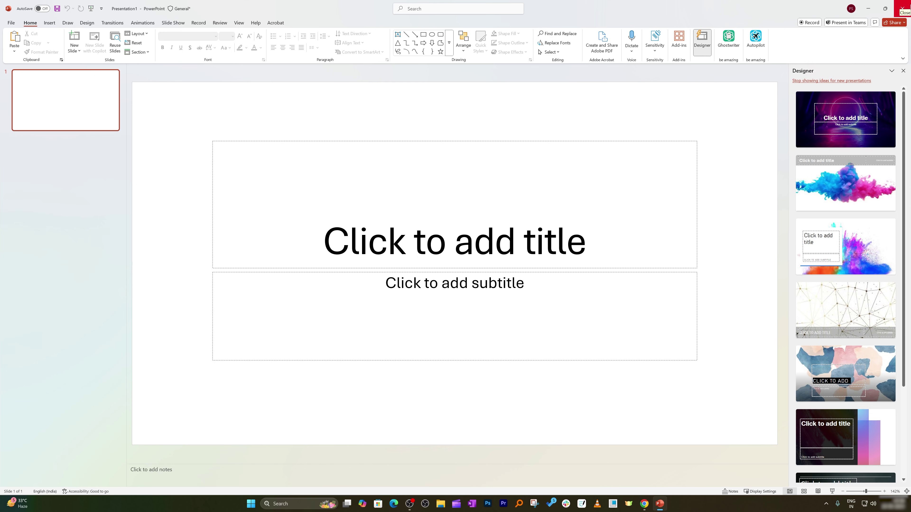
pyautogui.click(903, 7)
# - Relaunch PowerPoint from a Start search for 'po' and start a blank presentation
pyautogui.press('super')
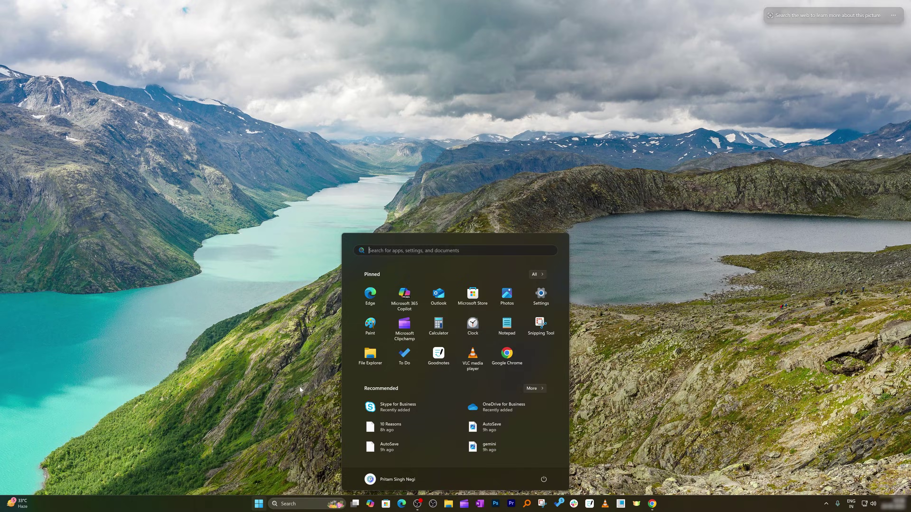
pyautogui.write('po')
pyautogui.click(354, 305)
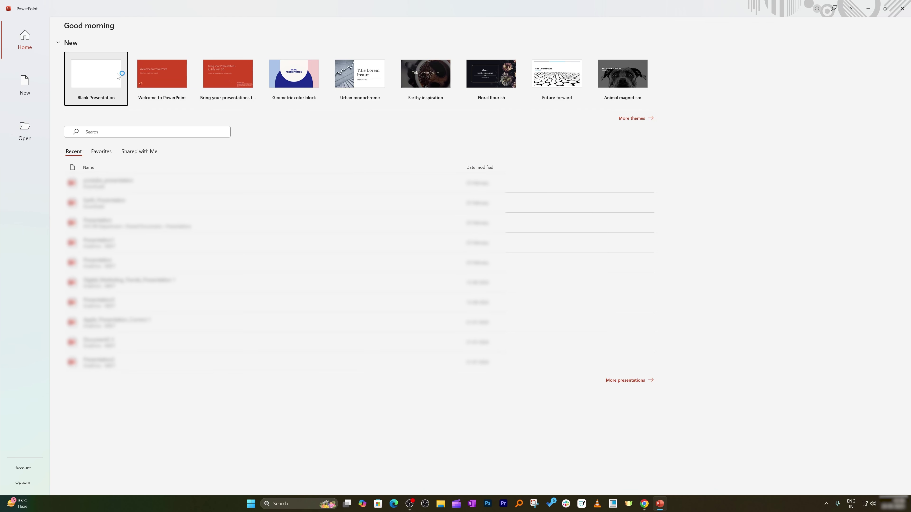
pyautogui.click(117, 75)
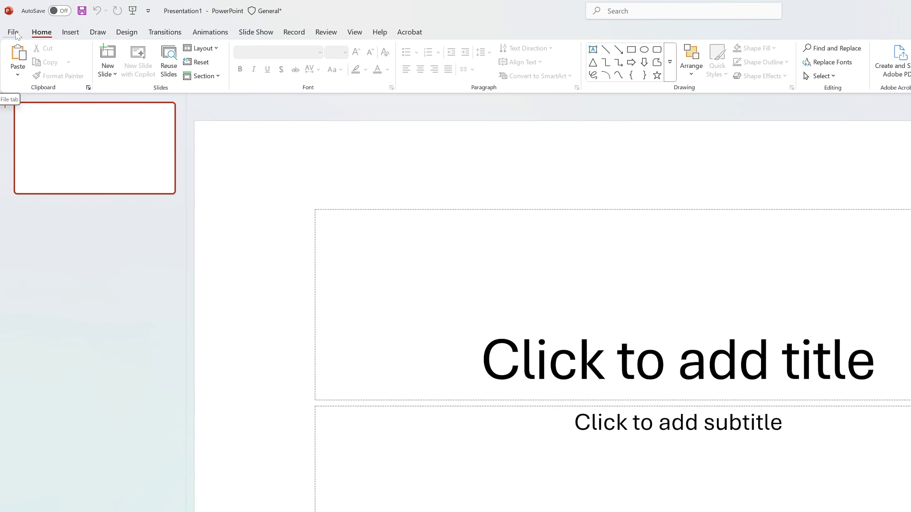
# - Run Update License on the Account page, sign in with the work account e-mail, and dismiss the restart notice
pyautogui.click(11, 22)
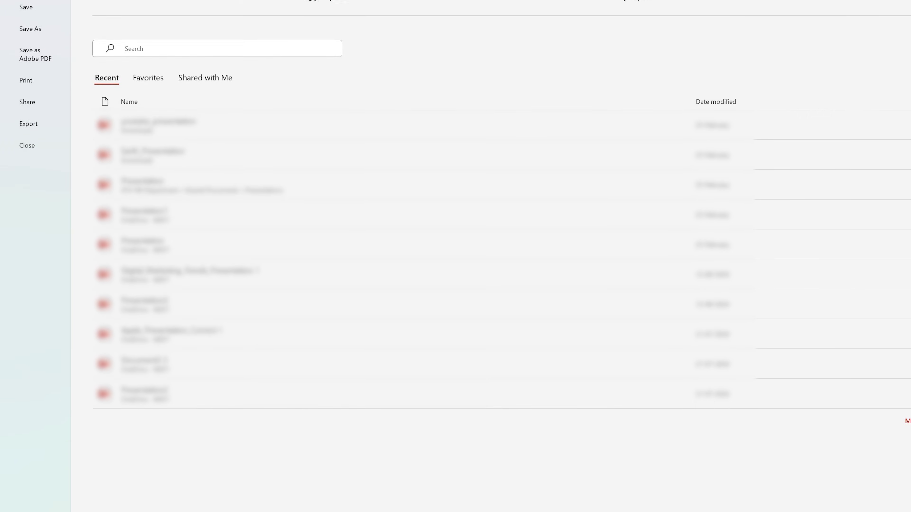
pyautogui.click(36, 472)
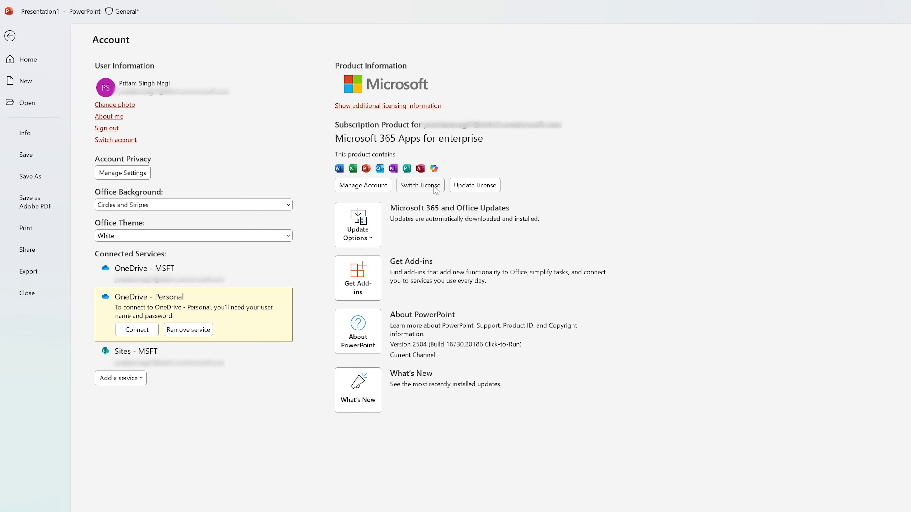
pyautogui.click(466, 188)
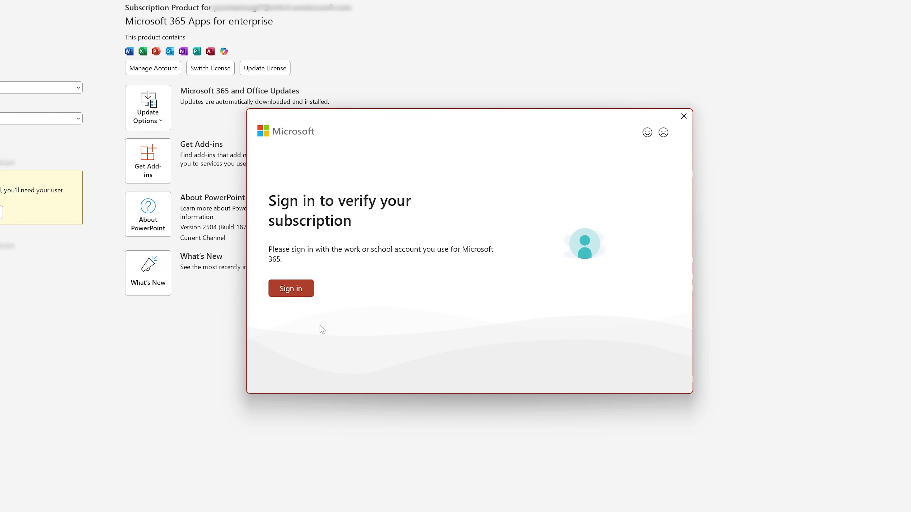
pyautogui.click(517, 408)
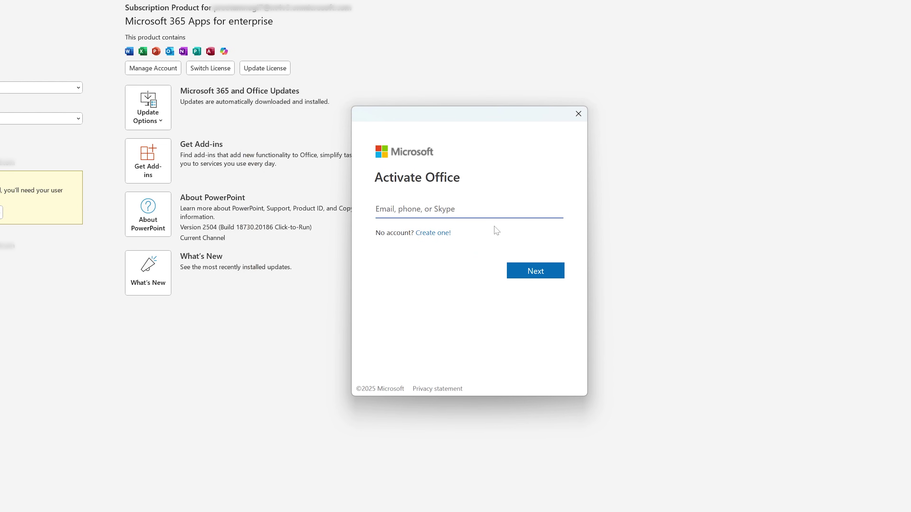
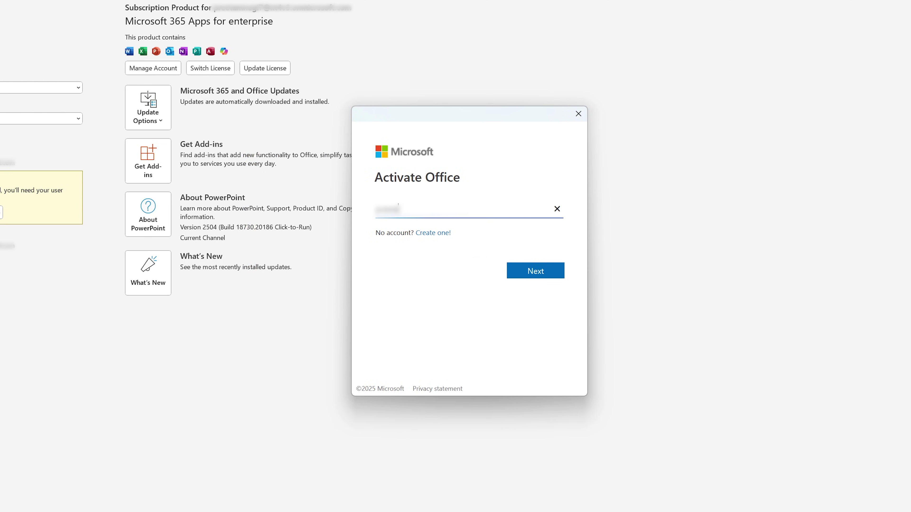
pyautogui.press('Return')
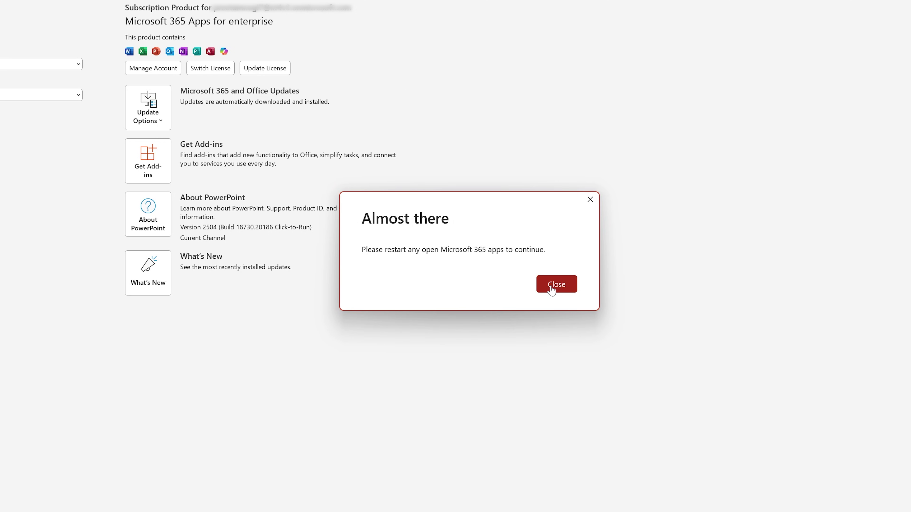
pyautogui.click(556, 285)
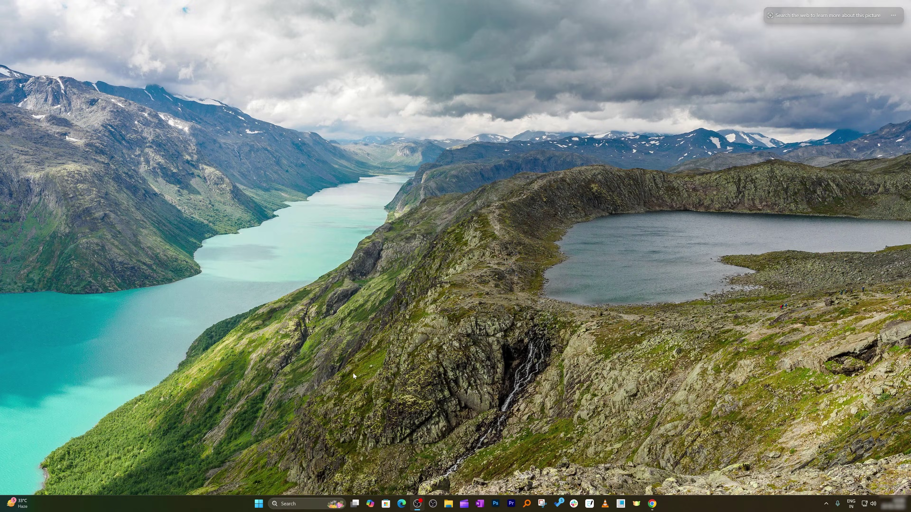
# - Relaunch PowerPoint from a Start search for 'powerpoint' and open a blank presentation showing Copilot
pyautogui.press('super')
pyautogui.write('powerpoint')
pyautogui.click(387, 307)
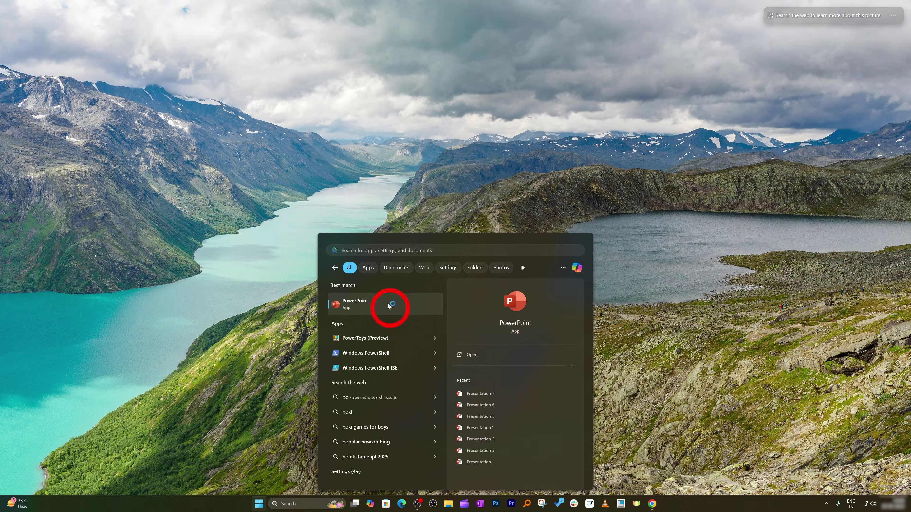
pyautogui.click(95, 80)
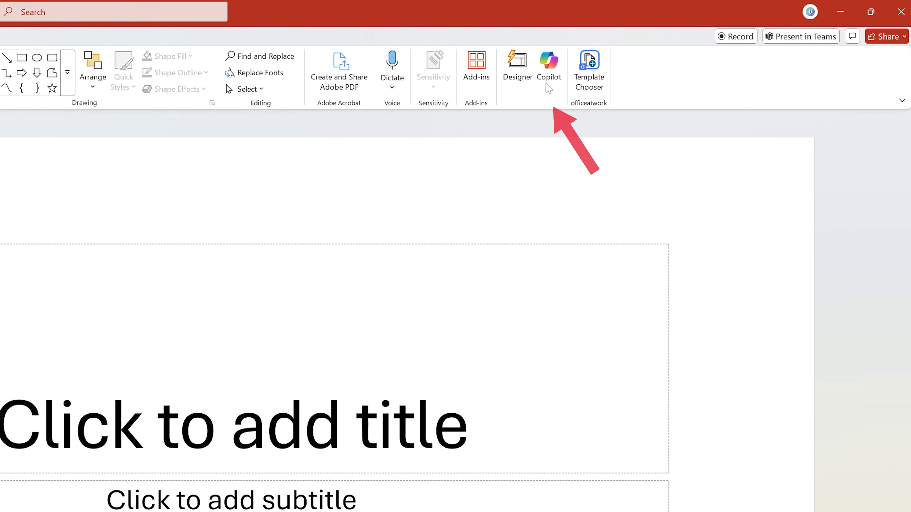